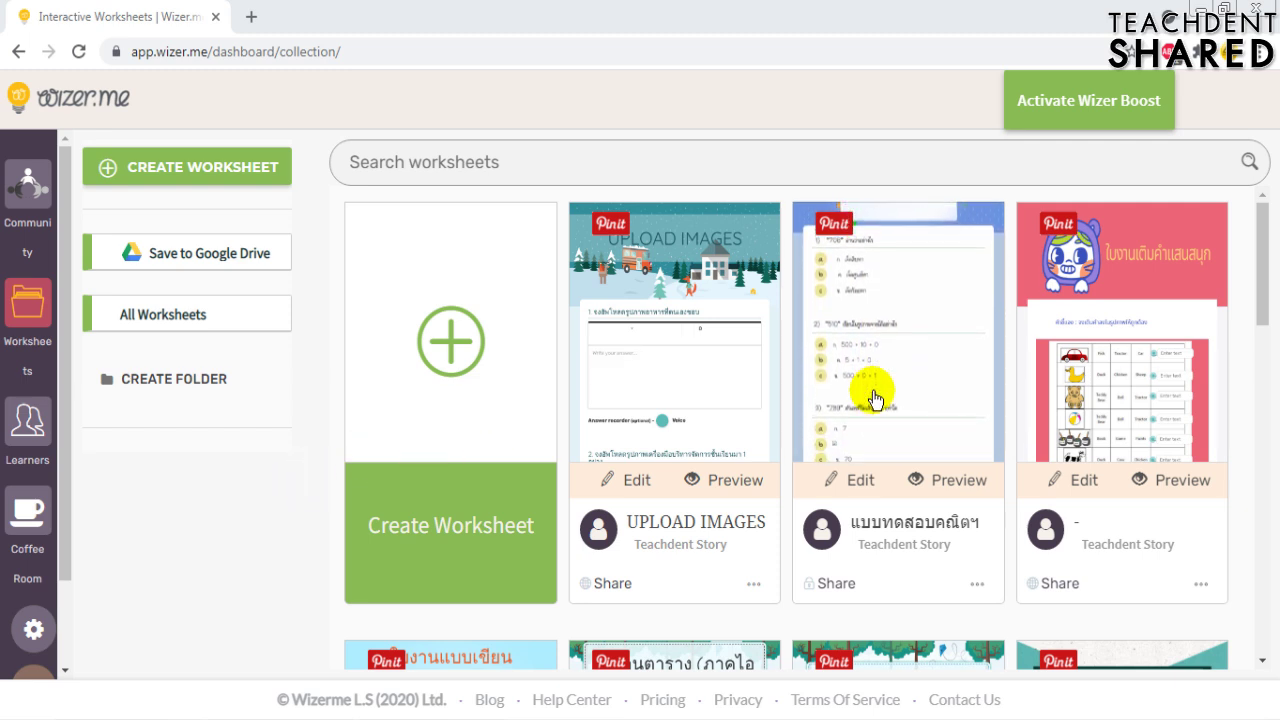
Open the แบบทดสอบคณิตฯ worksheet for editing, add "ป.2/1" to the end of its title and save it.
{"action": "left_click", "coordinate": [858, 482]}
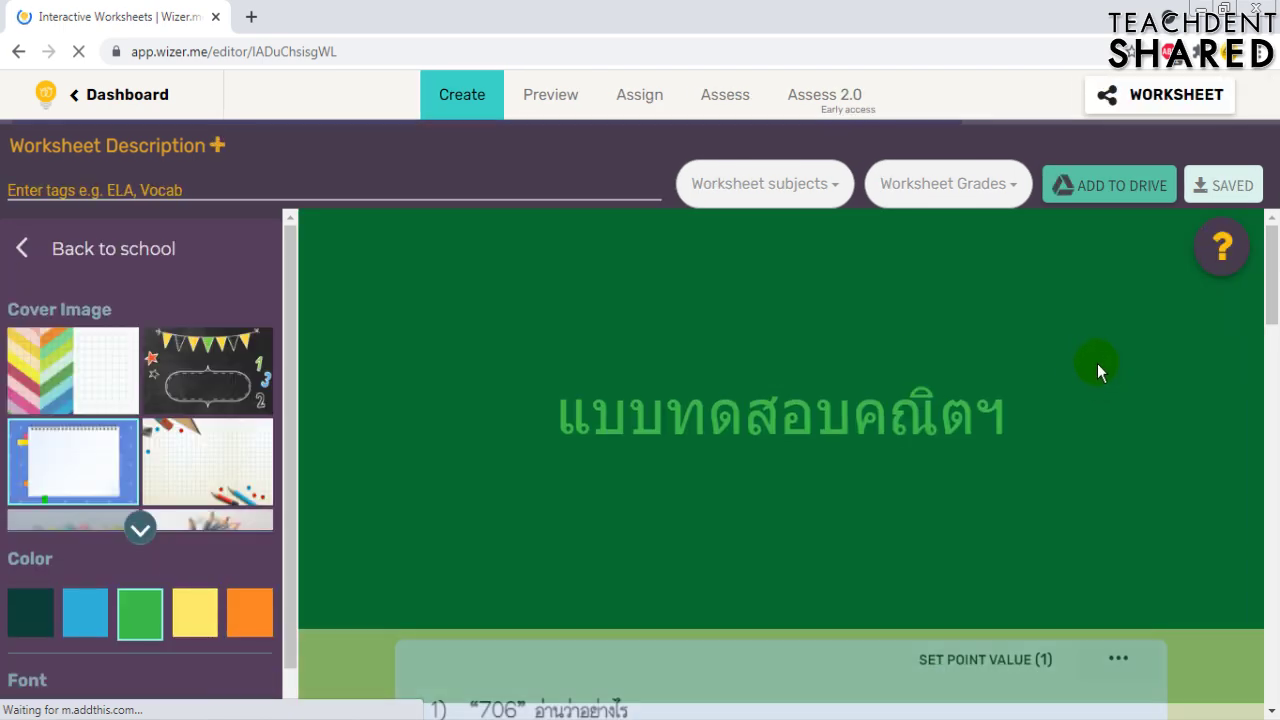
{"action": "scroll", "coordinate": [1046, 371], "scroll_direction": "down", "scroll_amount": 15}
{"action": "scroll", "coordinate": [1044, 371], "scroll_direction": "down", "scroll_amount": 10}
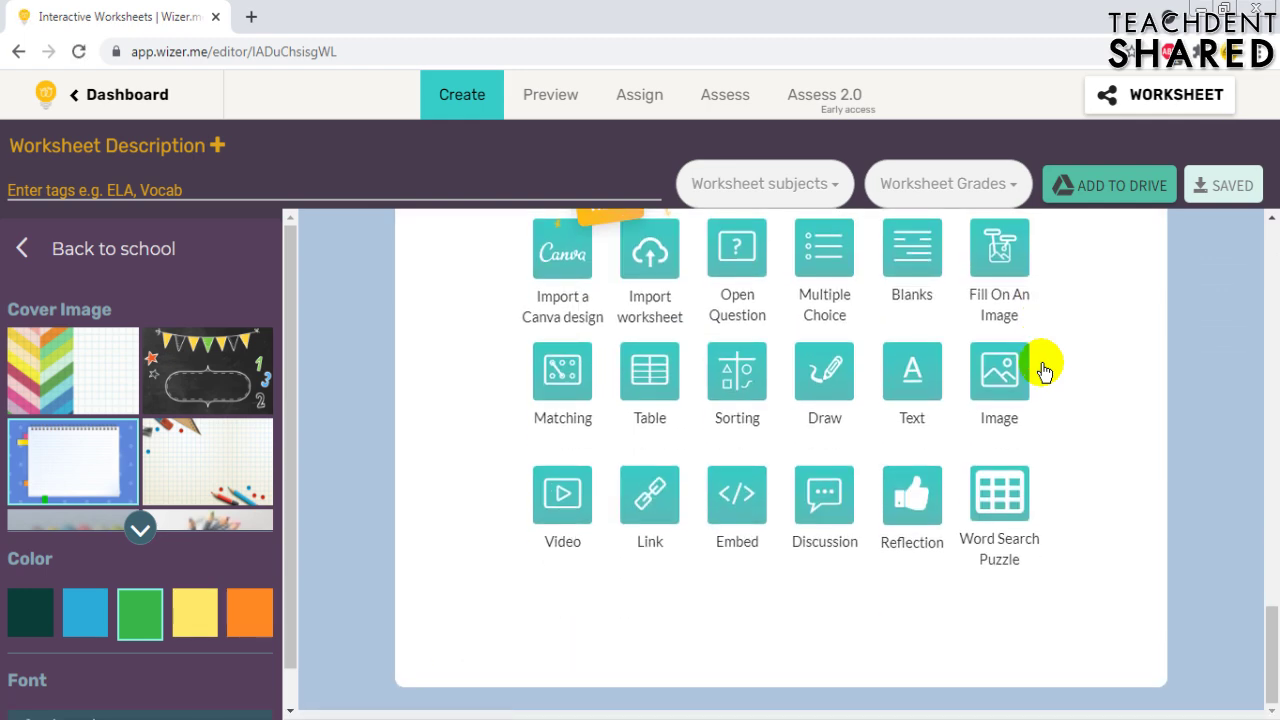
{"action": "scroll", "coordinate": [1044, 371], "scroll_direction": "up", "scroll_amount": 20}
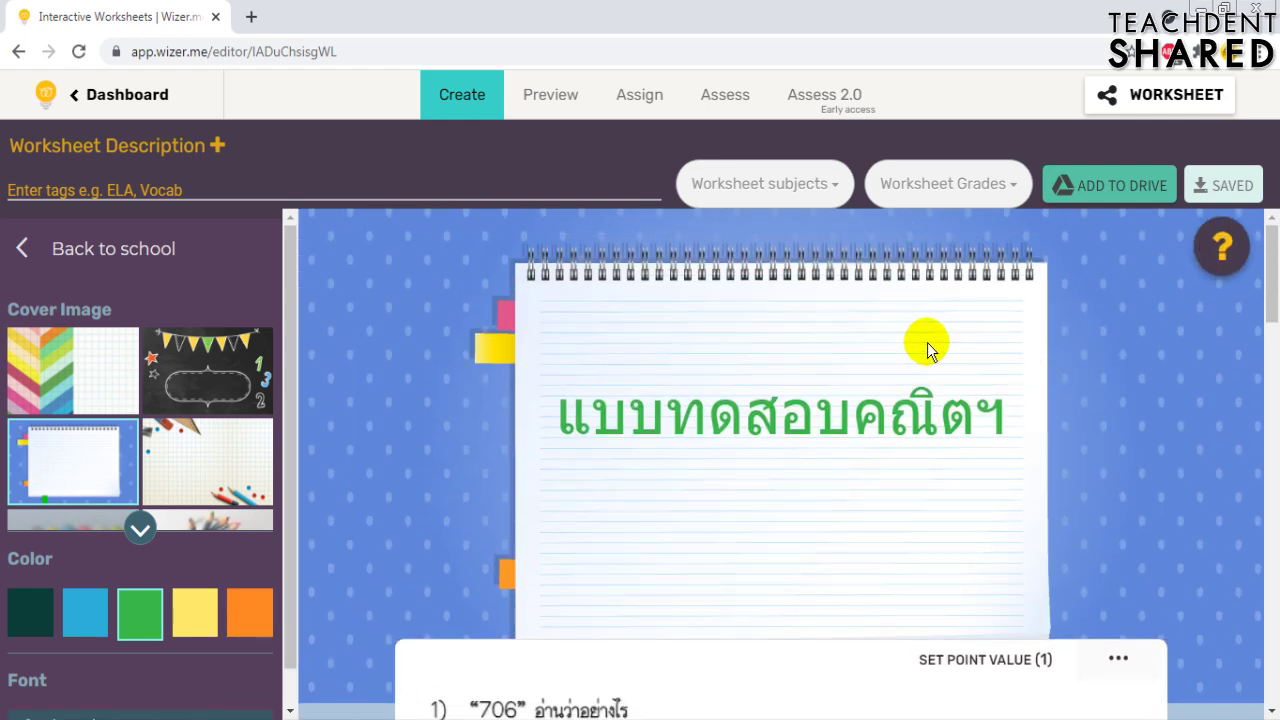
{"action": "left_click", "coordinate": [1010, 418]}
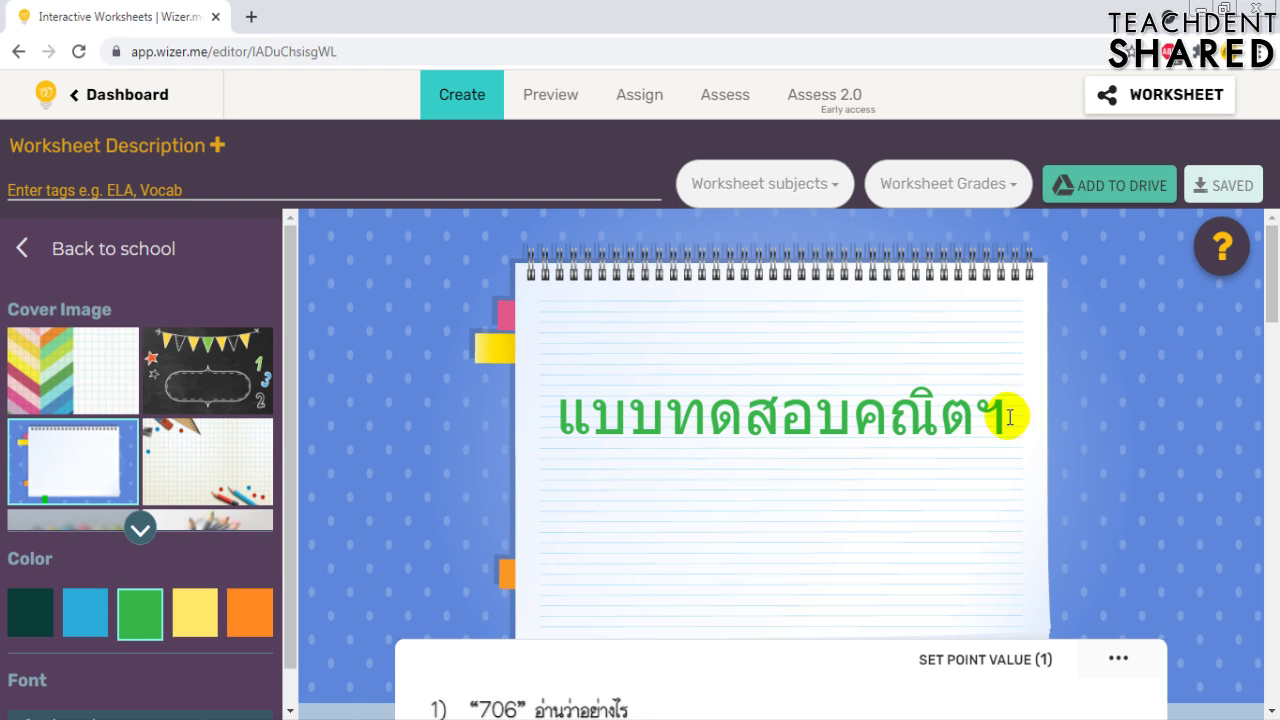
{"action": "type", "text": "ป.4"}
{"action": "key", "text": "BackSpace"}
{"action": "type", "text": "2/"}
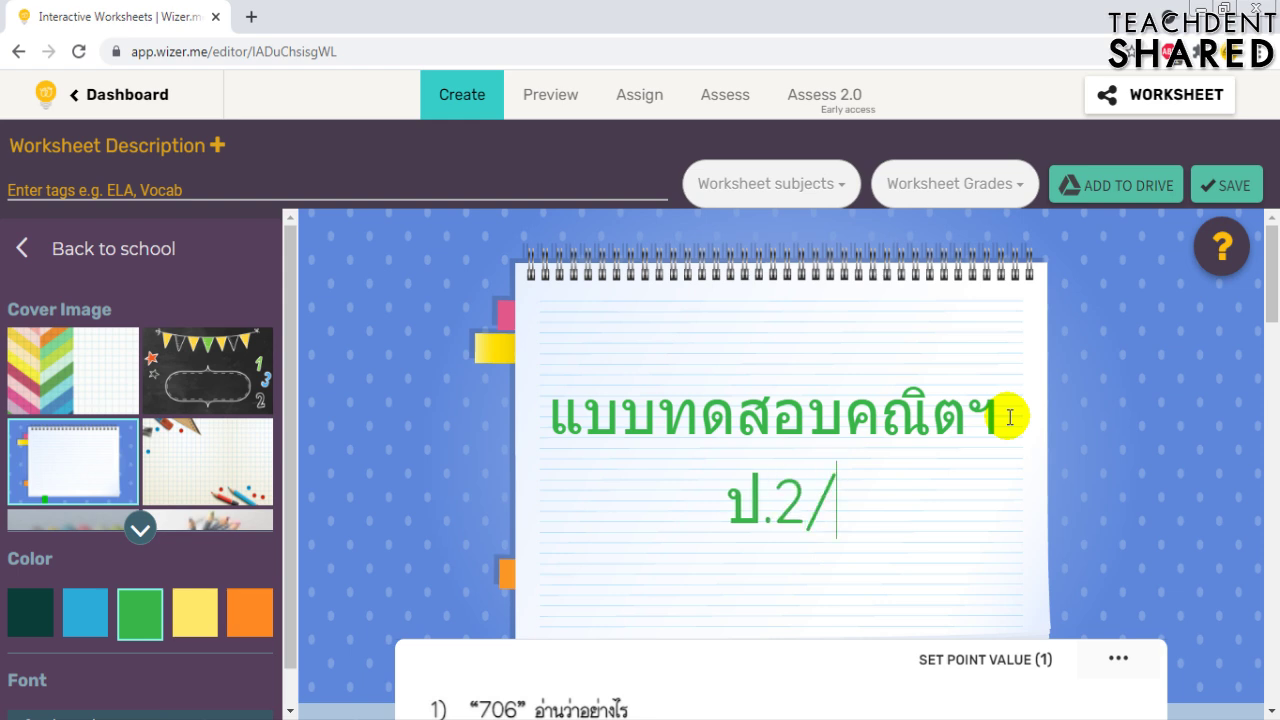
{"action": "type", "text": "1"}
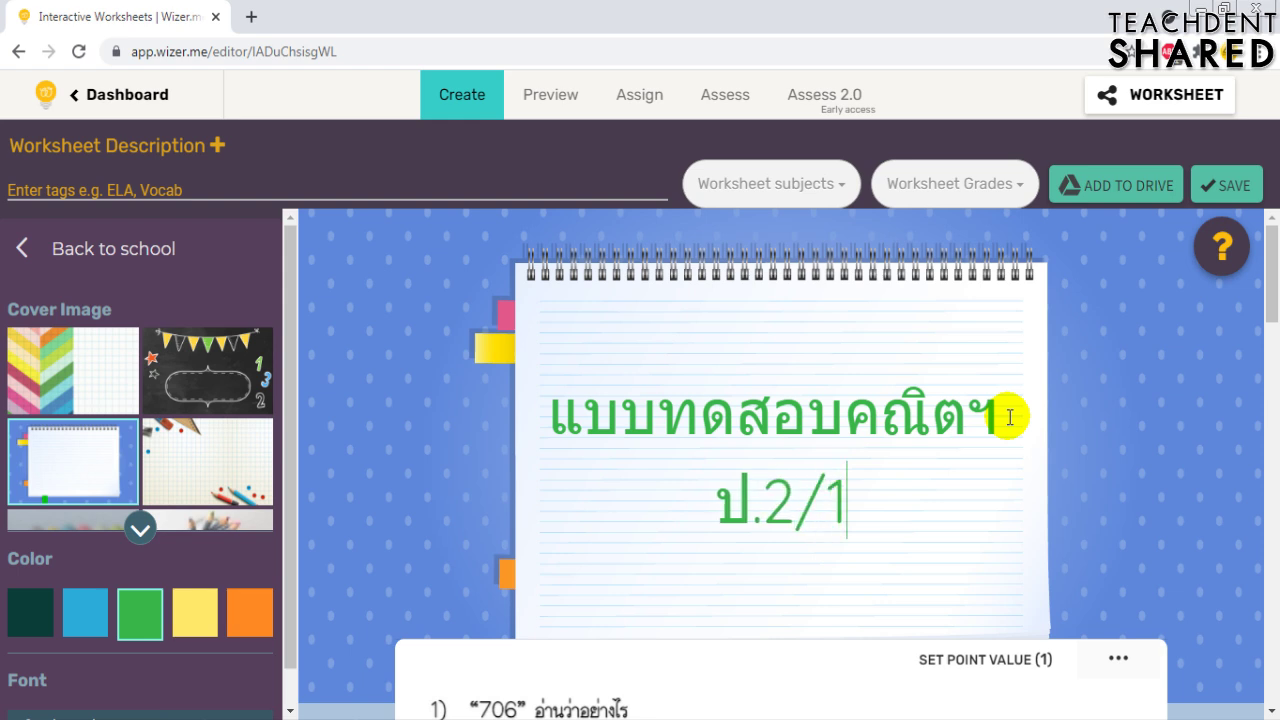
{"action": "left_click", "coordinate": [1226, 186]}
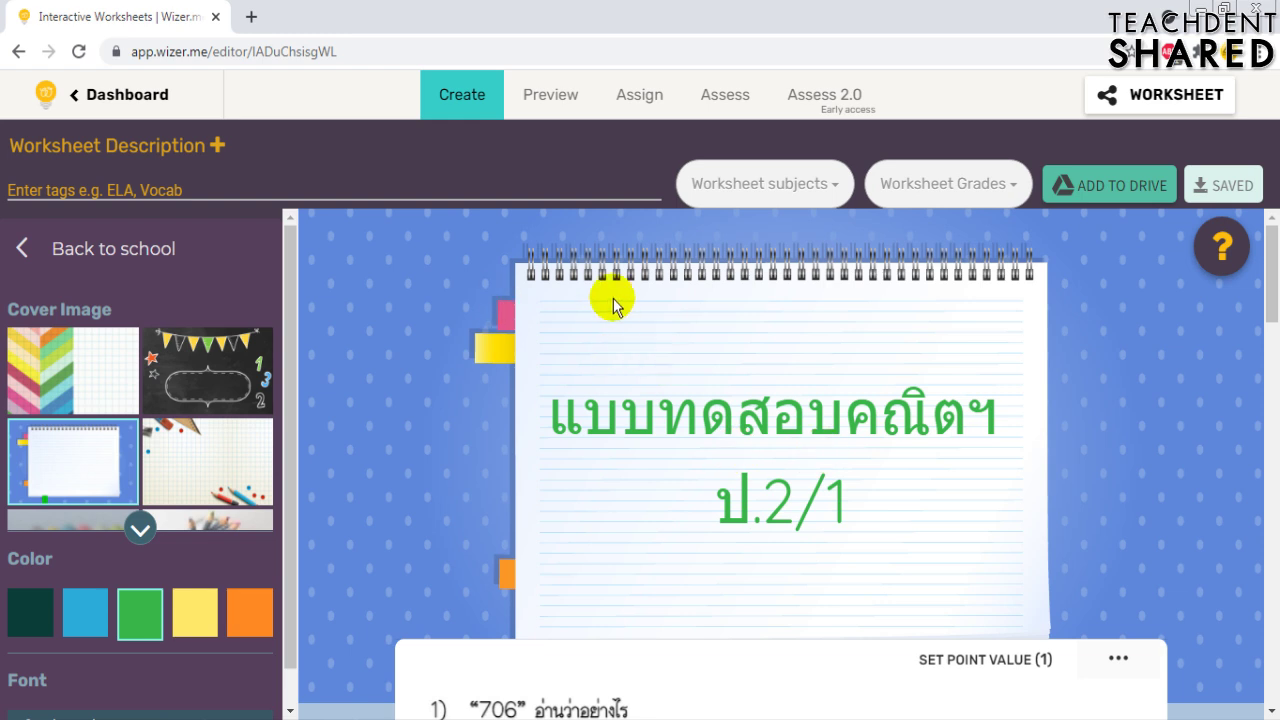
Duplicate the แบบทดสอบคณิตฯ ป.2/1 worksheet in the worksheet collection and refresh the collection page.
{"action": "left_click", "coordinate": [78, 108]}
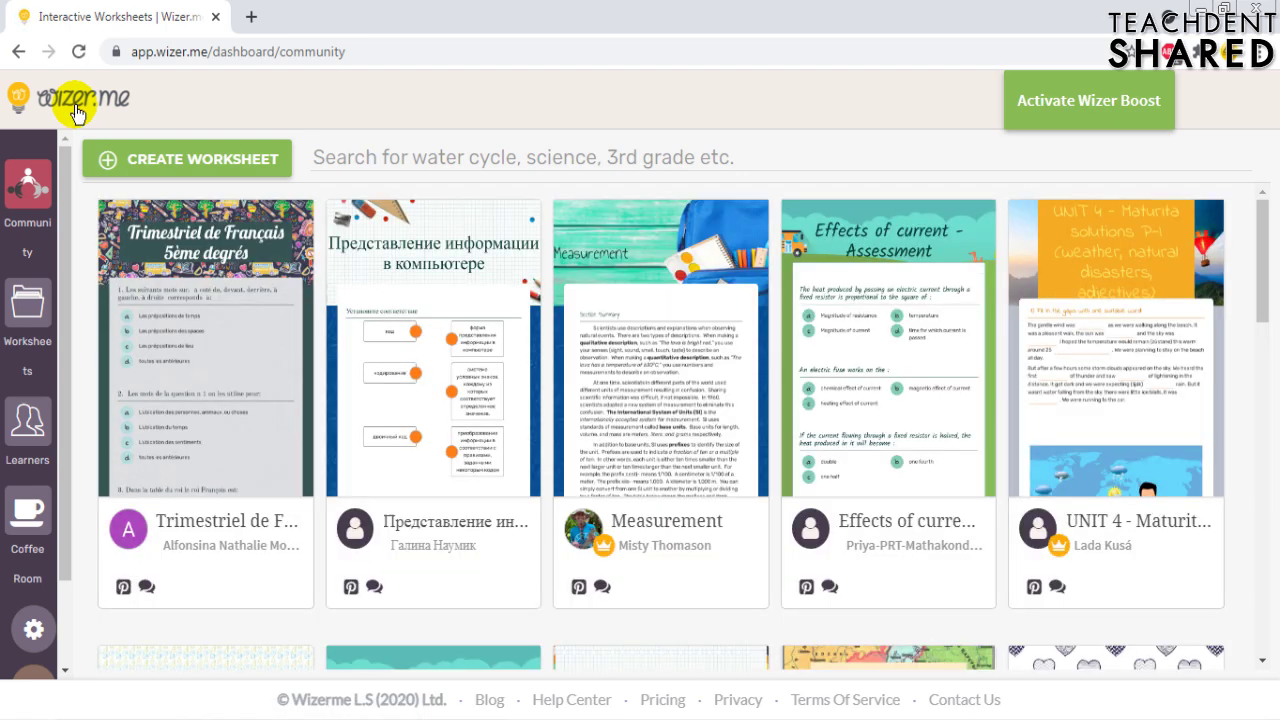
{"action": "left_click", "coordinate": [36, 315]}
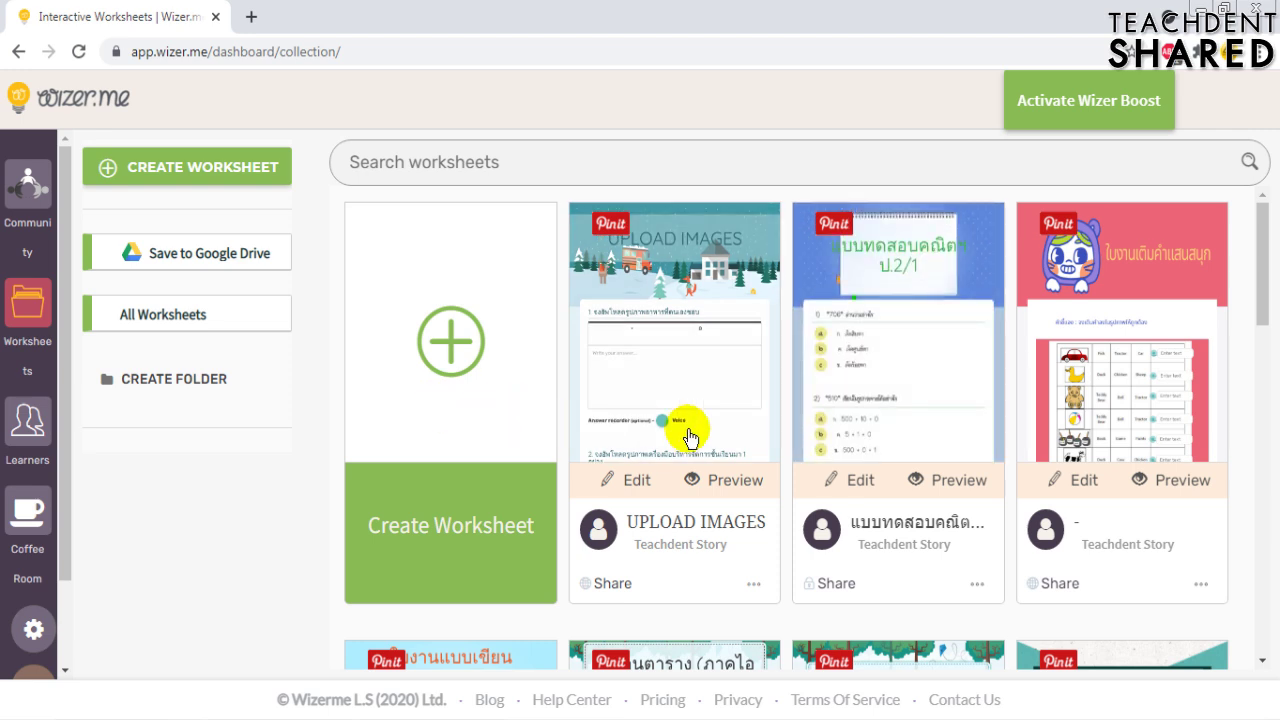
{"action": "left_click", "coordinate": [976, 584]}
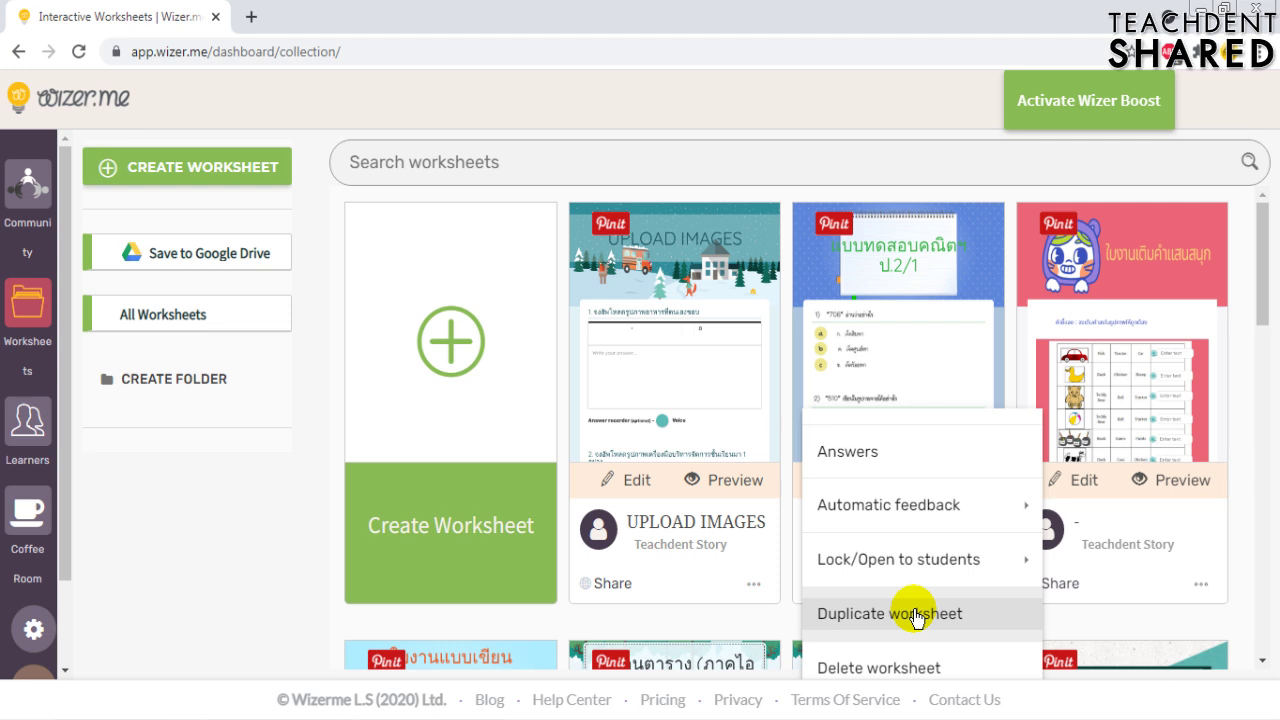
{"action": "left_click", "coordinate": [915, 614]}
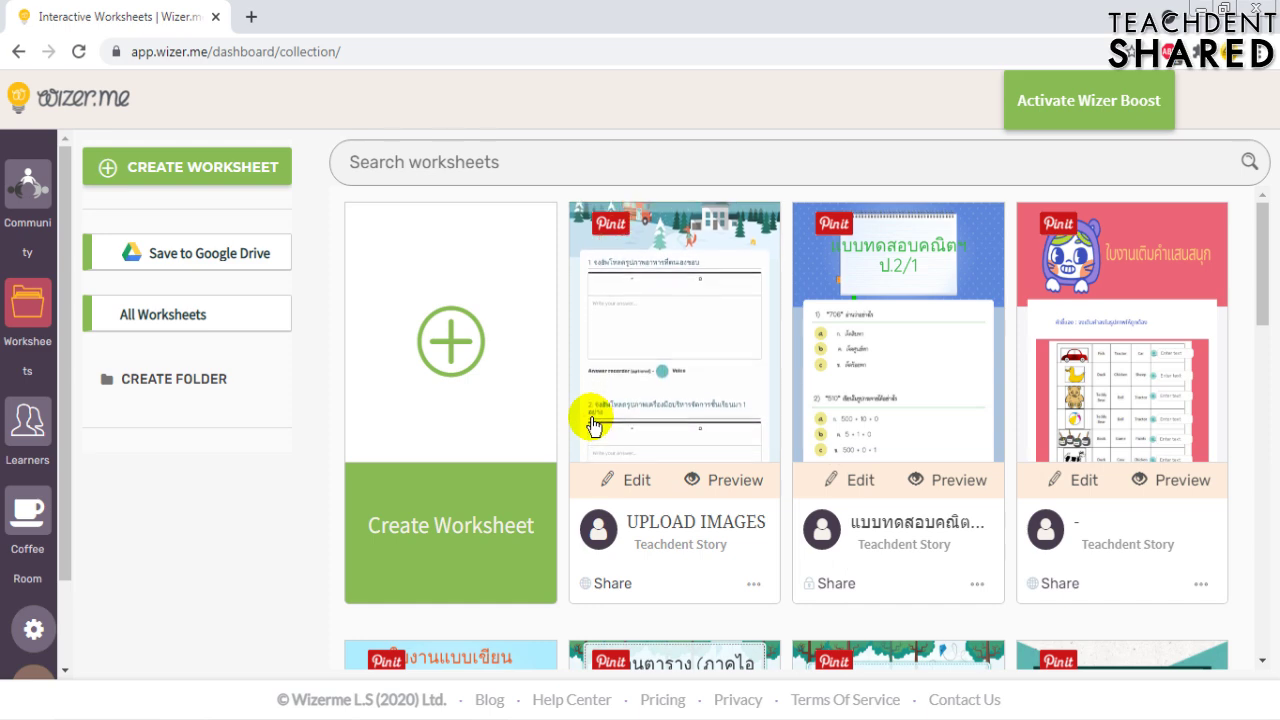
{"action": "scroll", "coordinate": [1266, 270], "scroll_direction": "down", "scroll_amount": 4}
{"action": "scroll", "coordinate": [1266, 268], "scroll_direction": "up", "scroll_amount": 4}
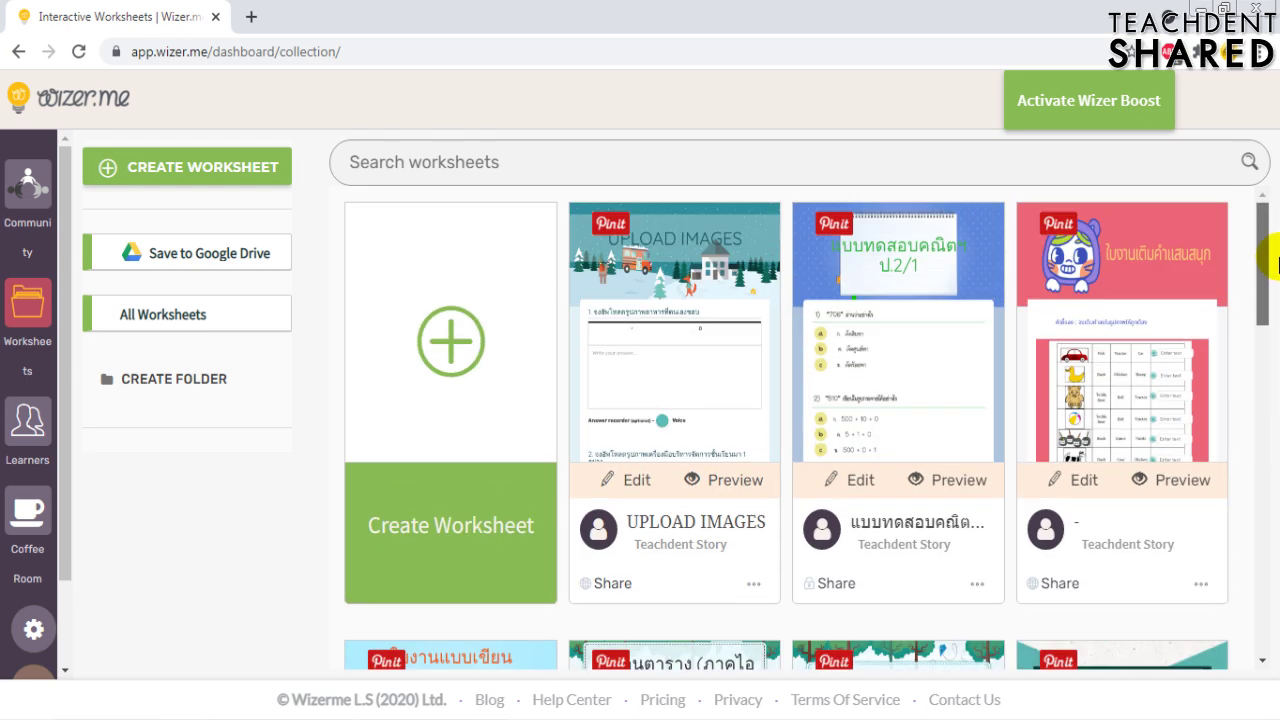
{"action": "left_click", "coordinate": [84, 55]}
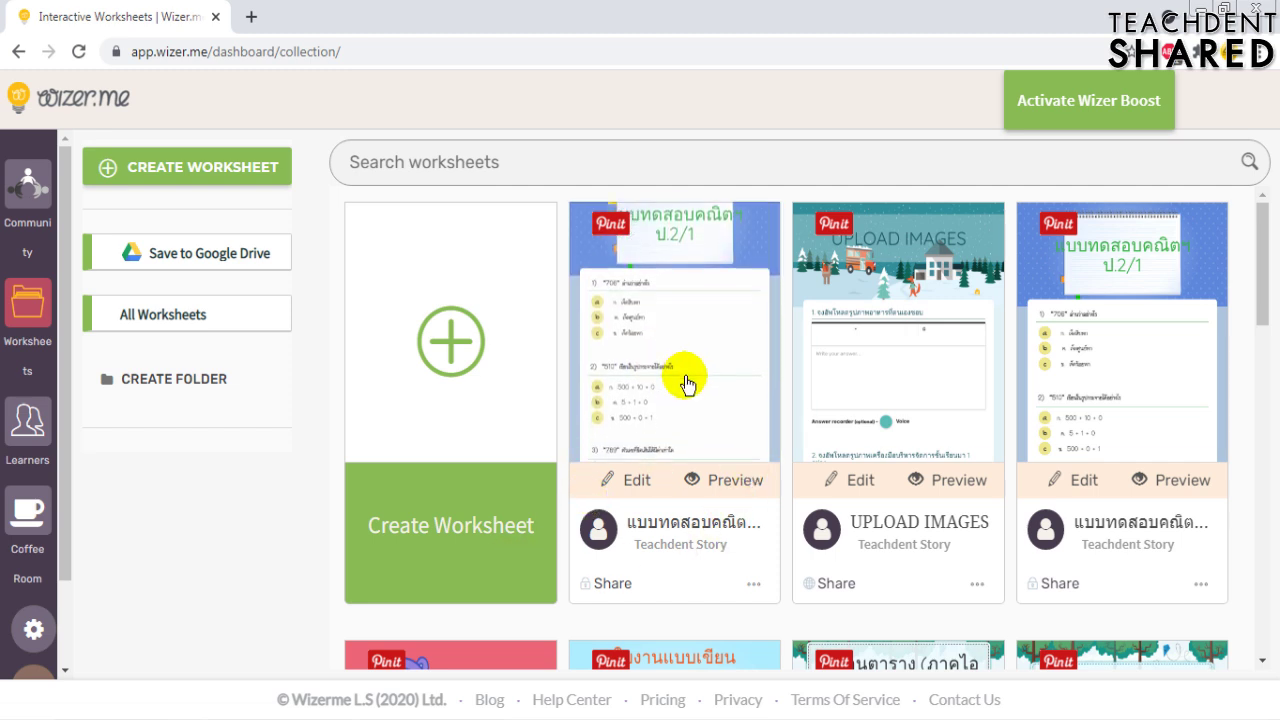
Change the class in the duplicated worksheet's title to "ป.2/2" and save the worksheet.
{"action": "left_click", "coordinate": [637, 481]}
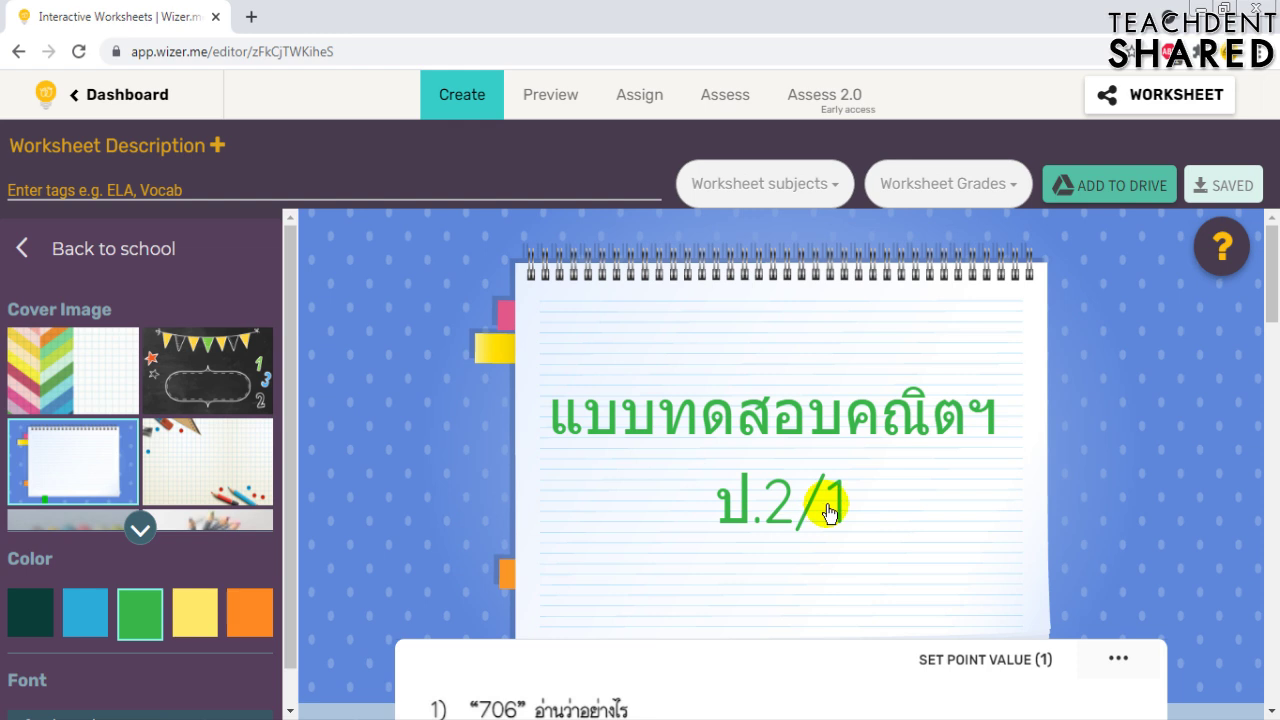
{"action": "double_click", "coordinate": [829, 513]}
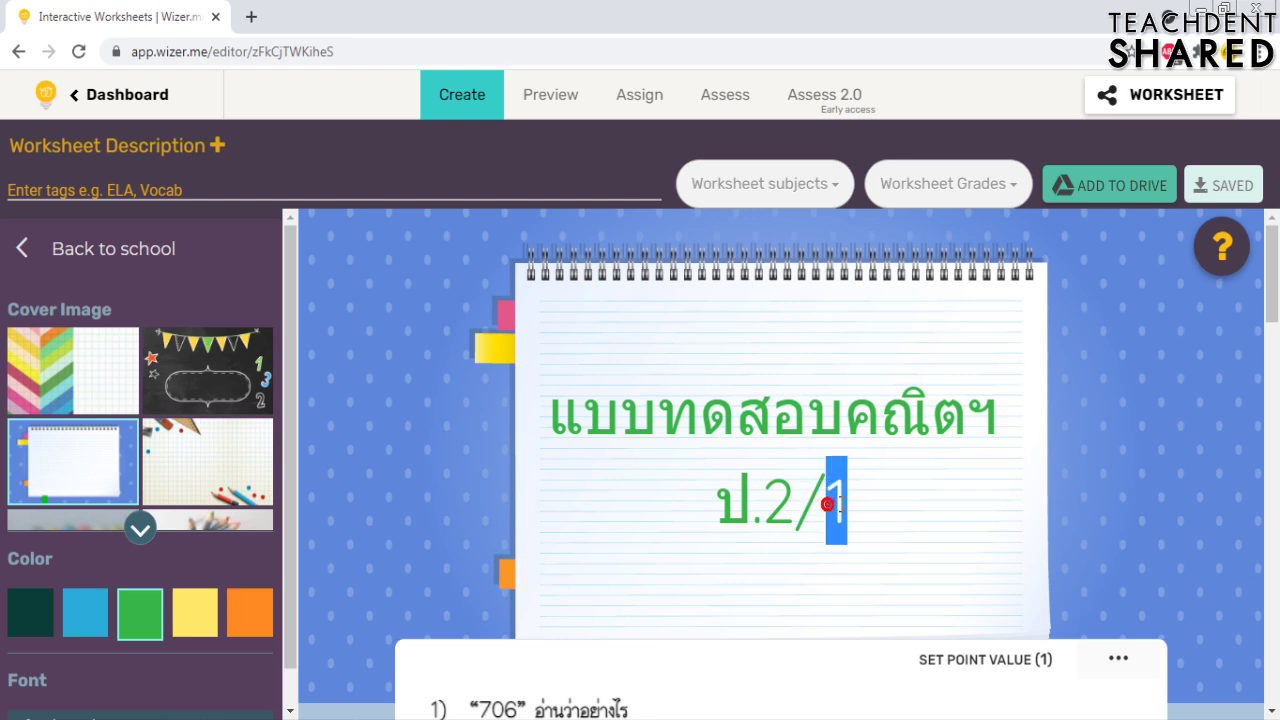
{"action": "type", "text": "2"}
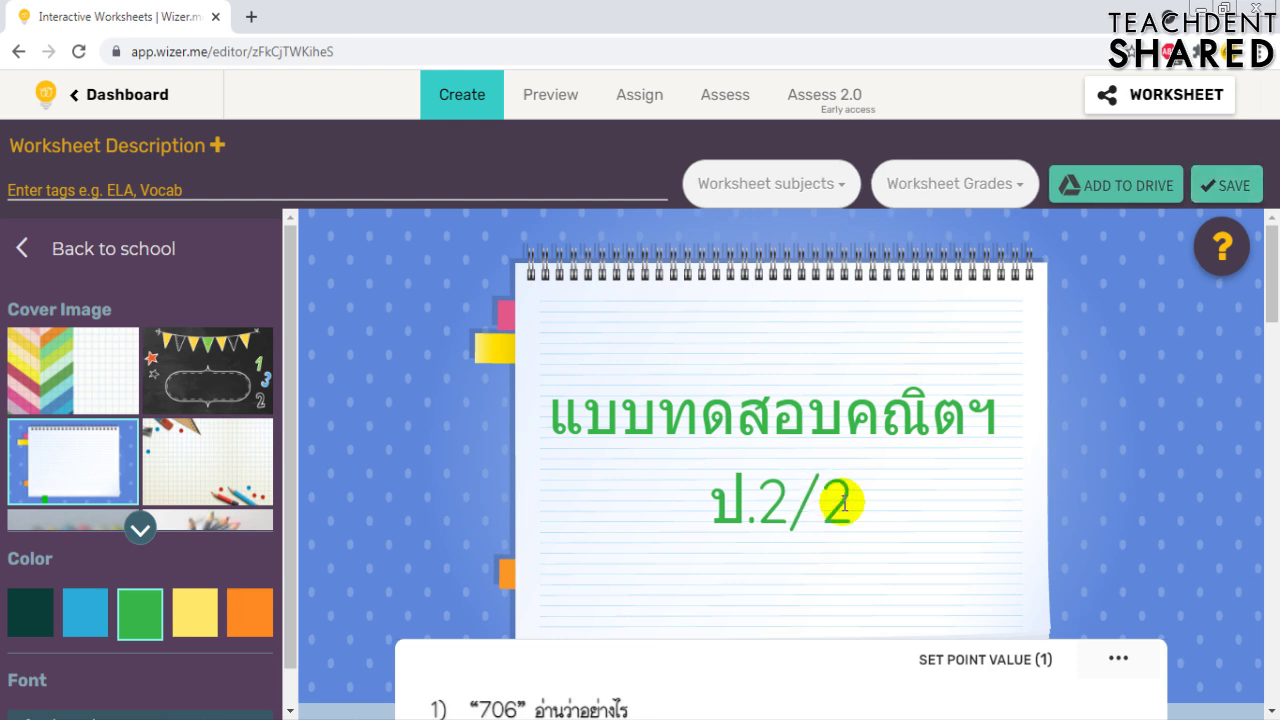
{"action": "left_click", "coordinate": [1226, 185]}
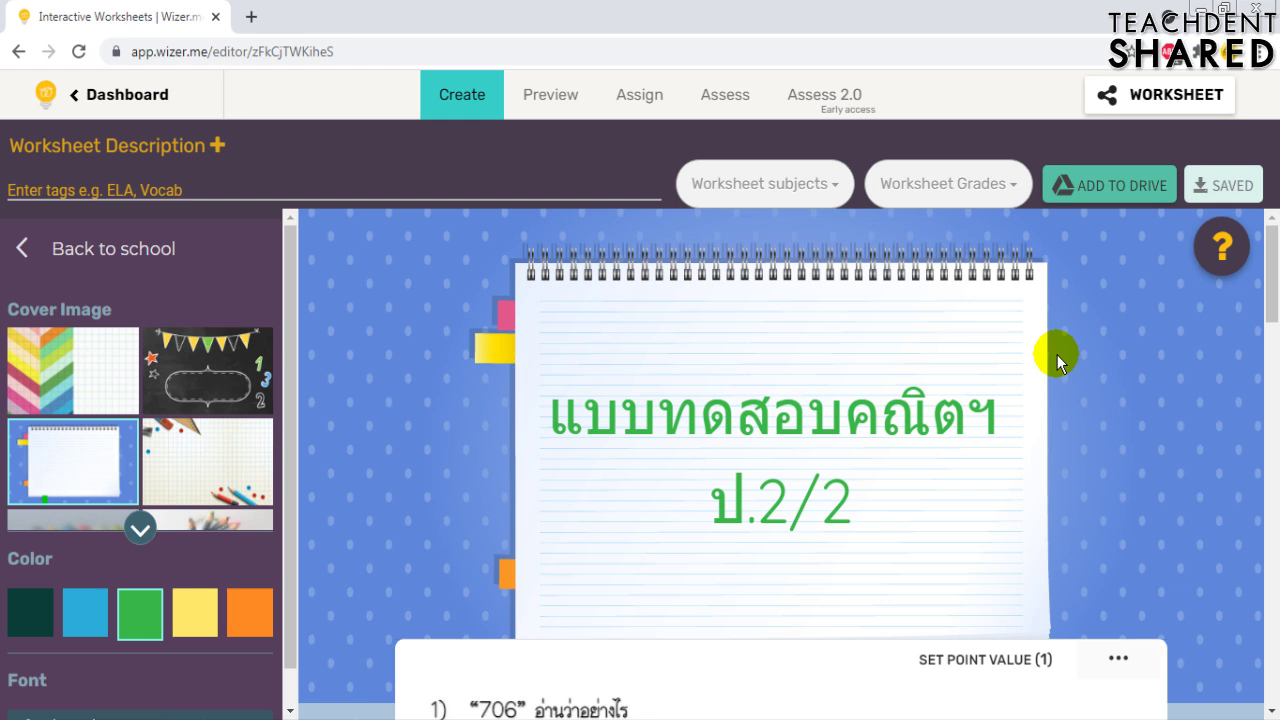
Create a link assignment named "p2/2" for this worksheet, with automatic feedback on and gallery publishing set to public.
{"action": "left_click", "coordinate": [637, 105]}
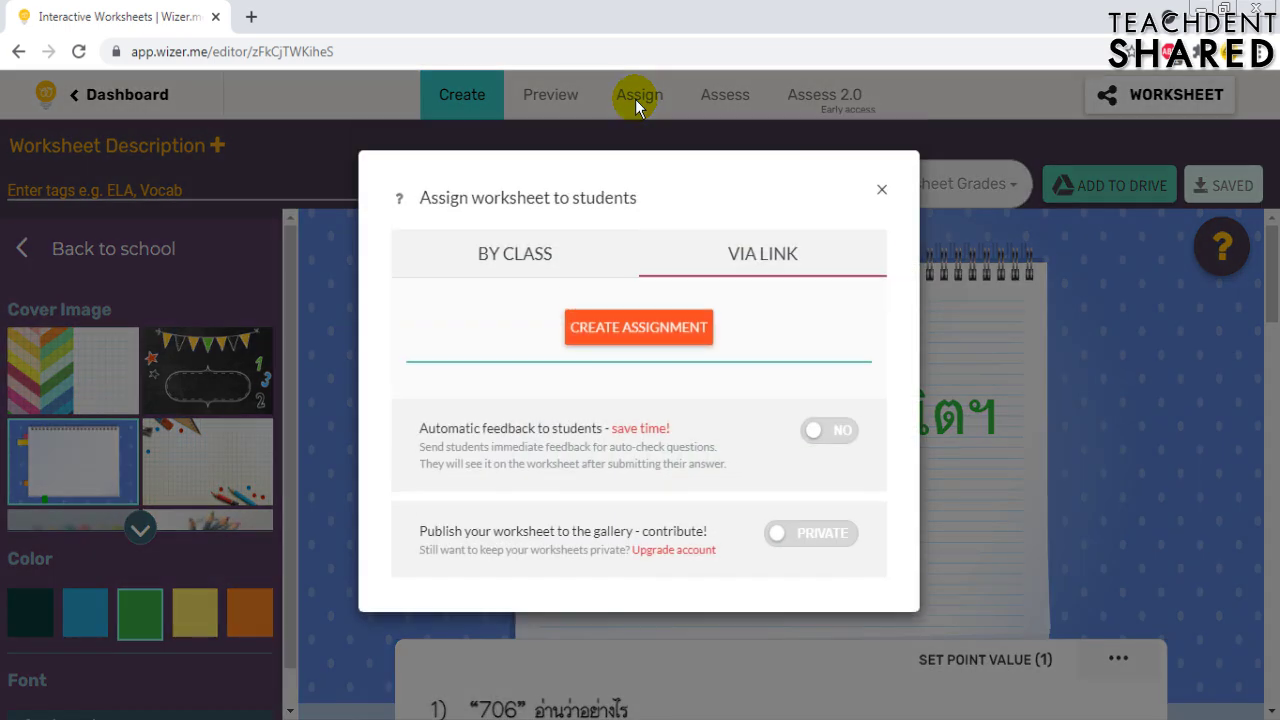
{"action": "left_click", "coordinate": [836, 429]}
{"action": "left_click", "coordinate": [828, 532]}
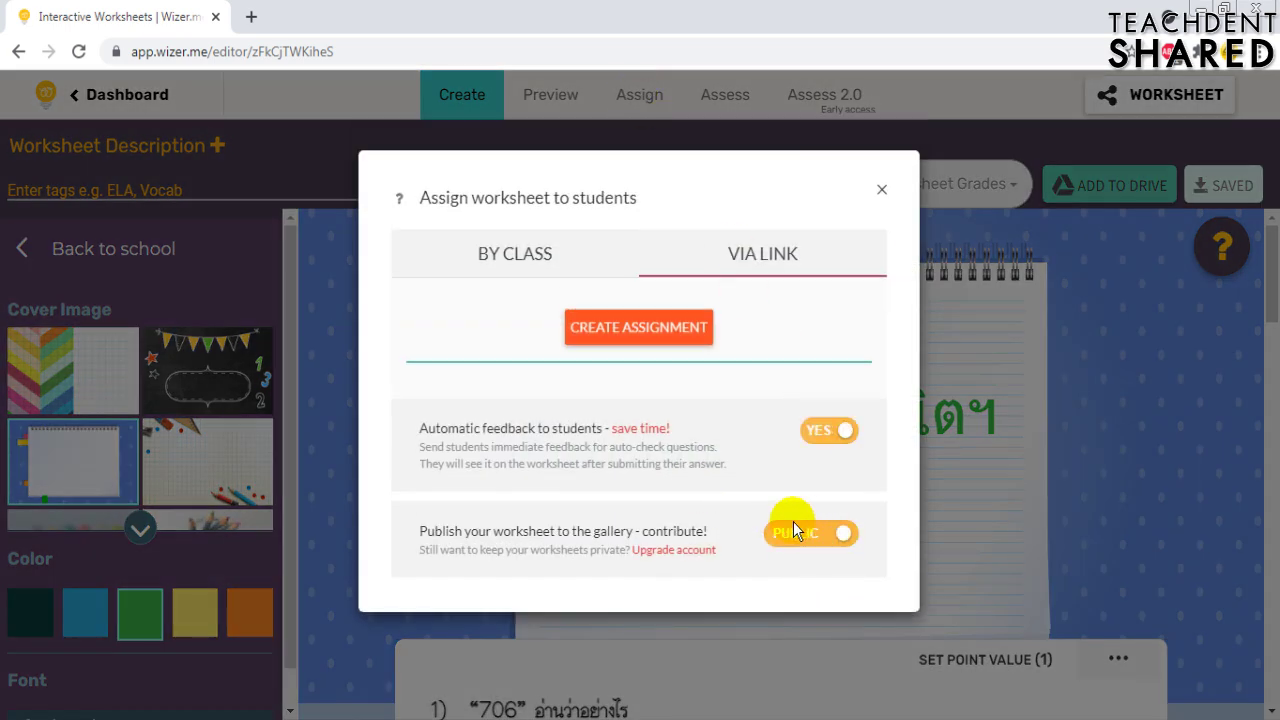
{"action": "left_click", "coordinate": [634, 337]}
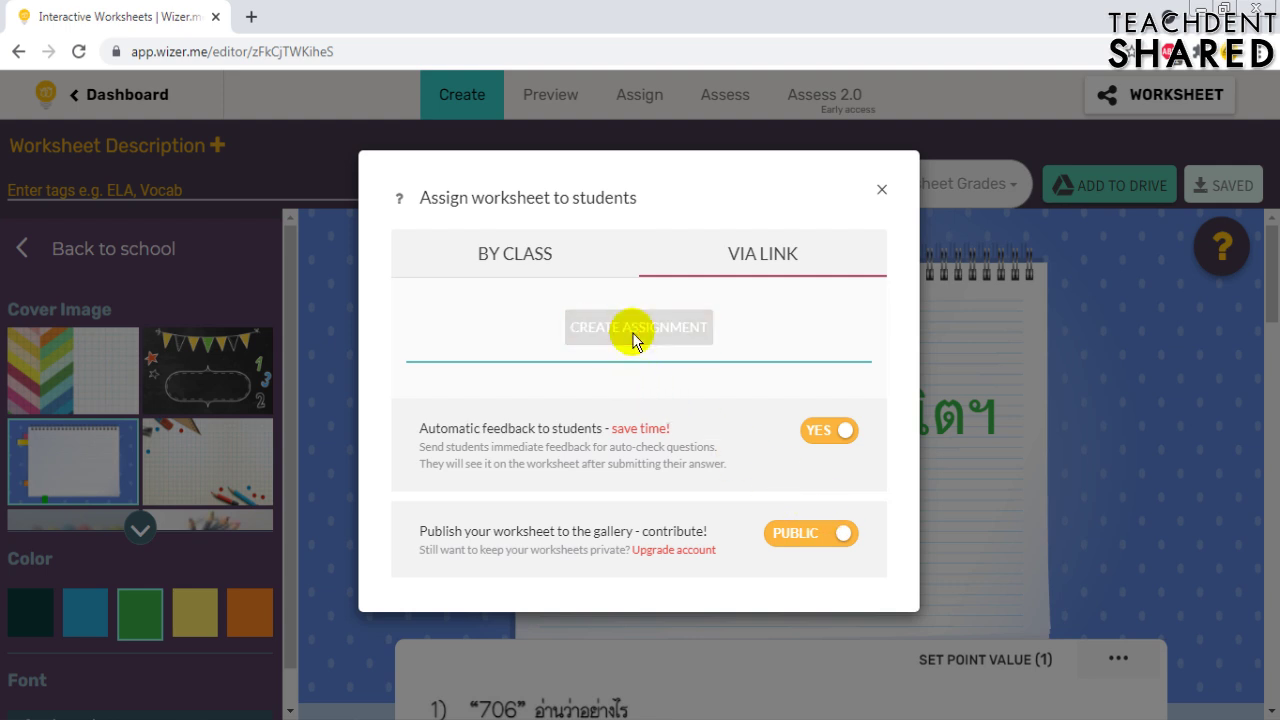
{"action": "left_click", "coordinate": [441, 364]}
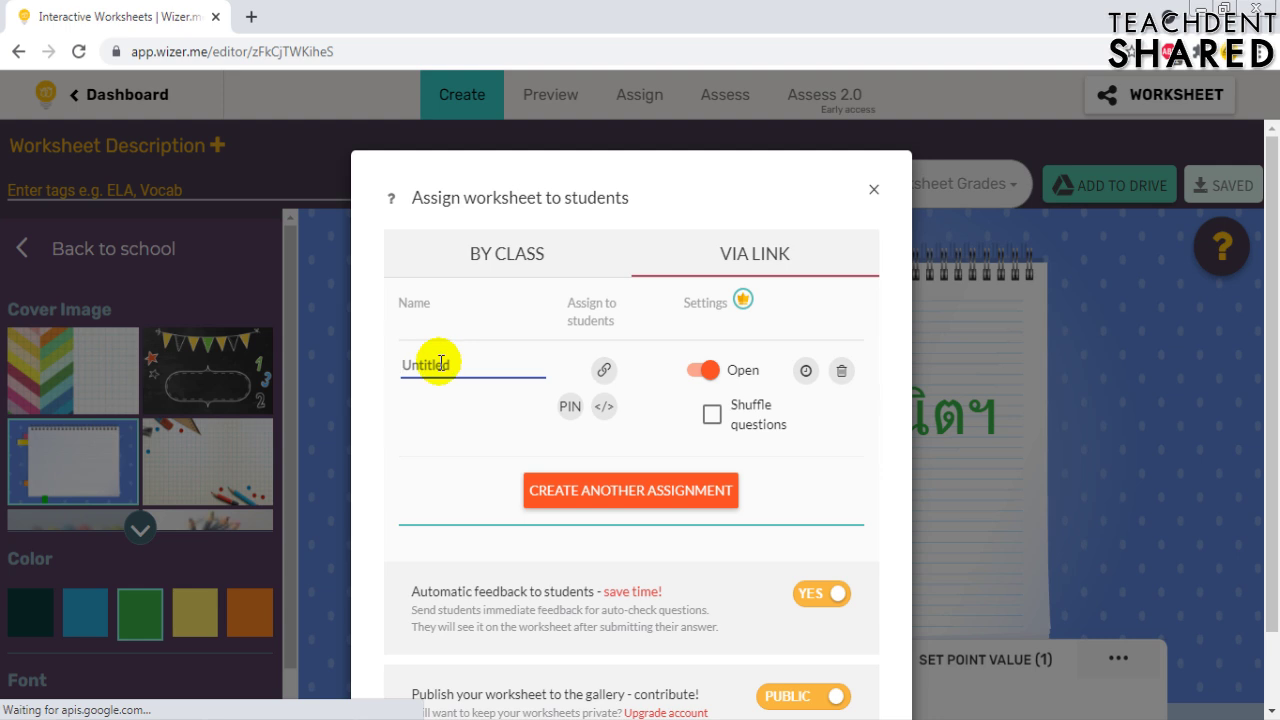
{"action": "type", "text": "ย"}
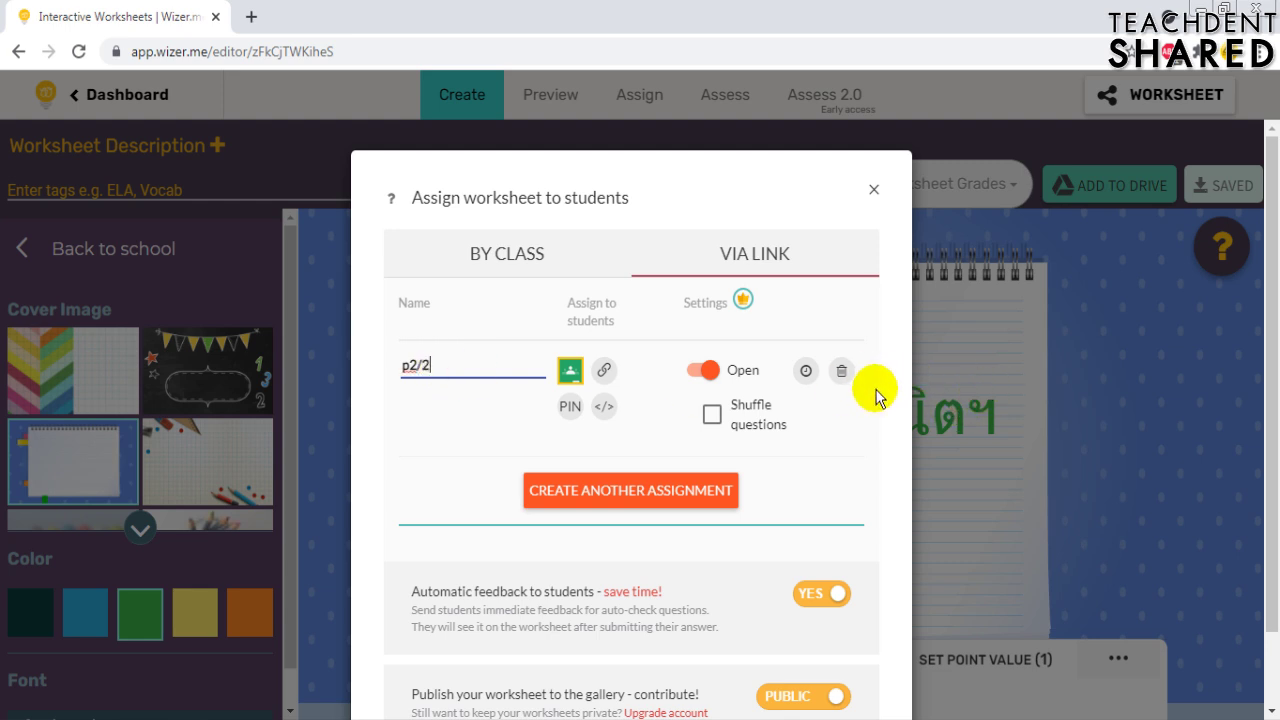
View the student link of the p2/2 assignment, then close the assignment dialogs without copying it.
{"action": "left_click", "coordinate": [605, 374]}
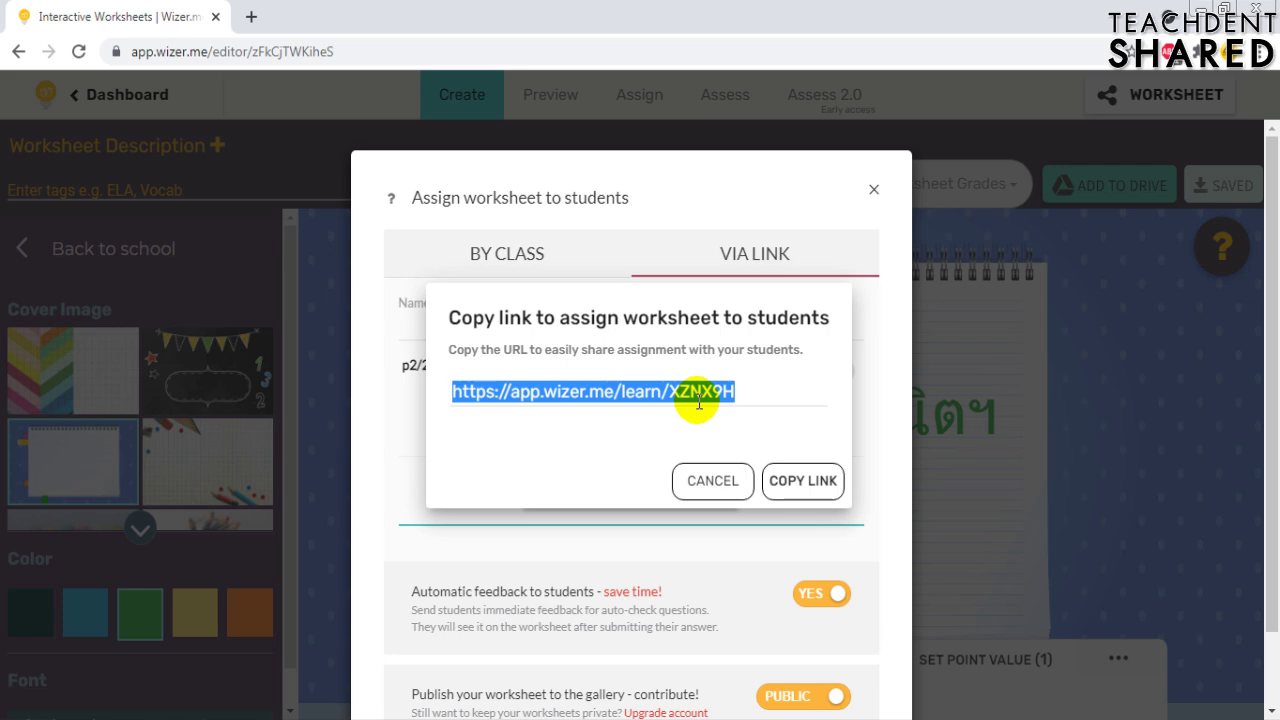
{"action": "left_click", "coordinate": [720, 484]}
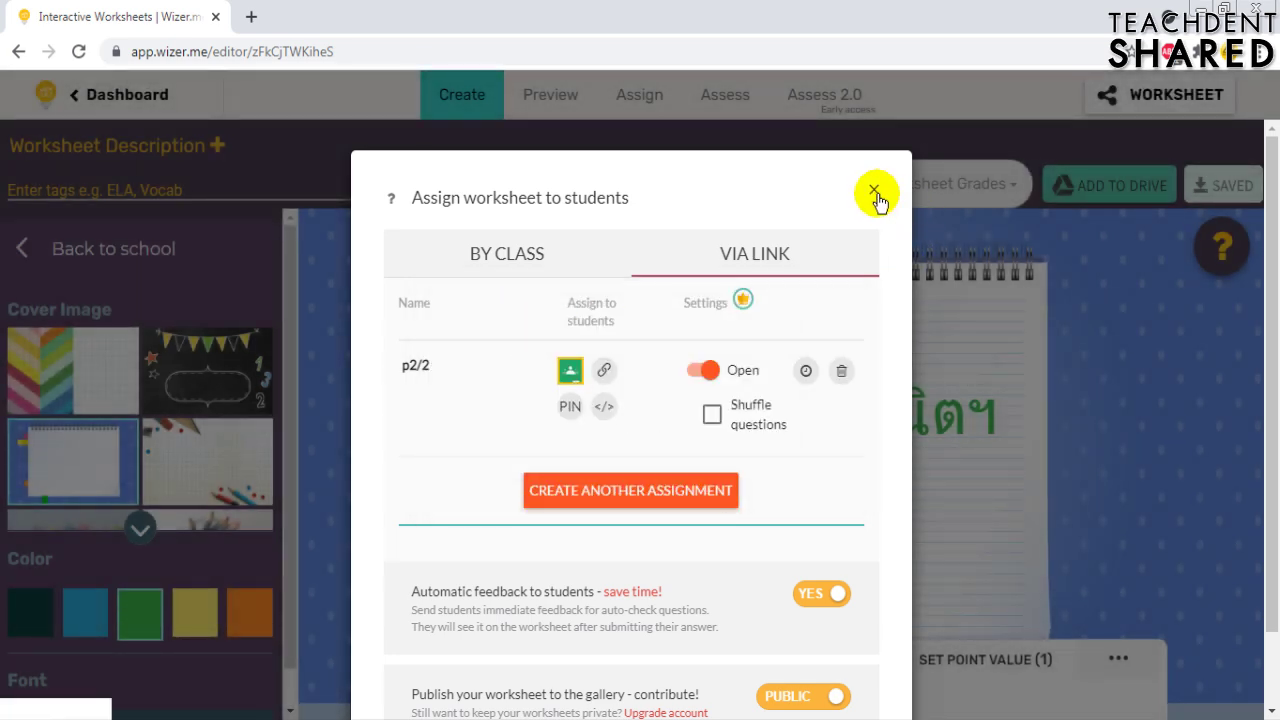
{"action": "left_click", "coordinate": [875, 195]}
Return to the worksheet collection and open the แบบทดสอบคณิตฯ ป.2/1 worksheet for editing.
{"action": "left_click", "coordinate": [89, 97]}
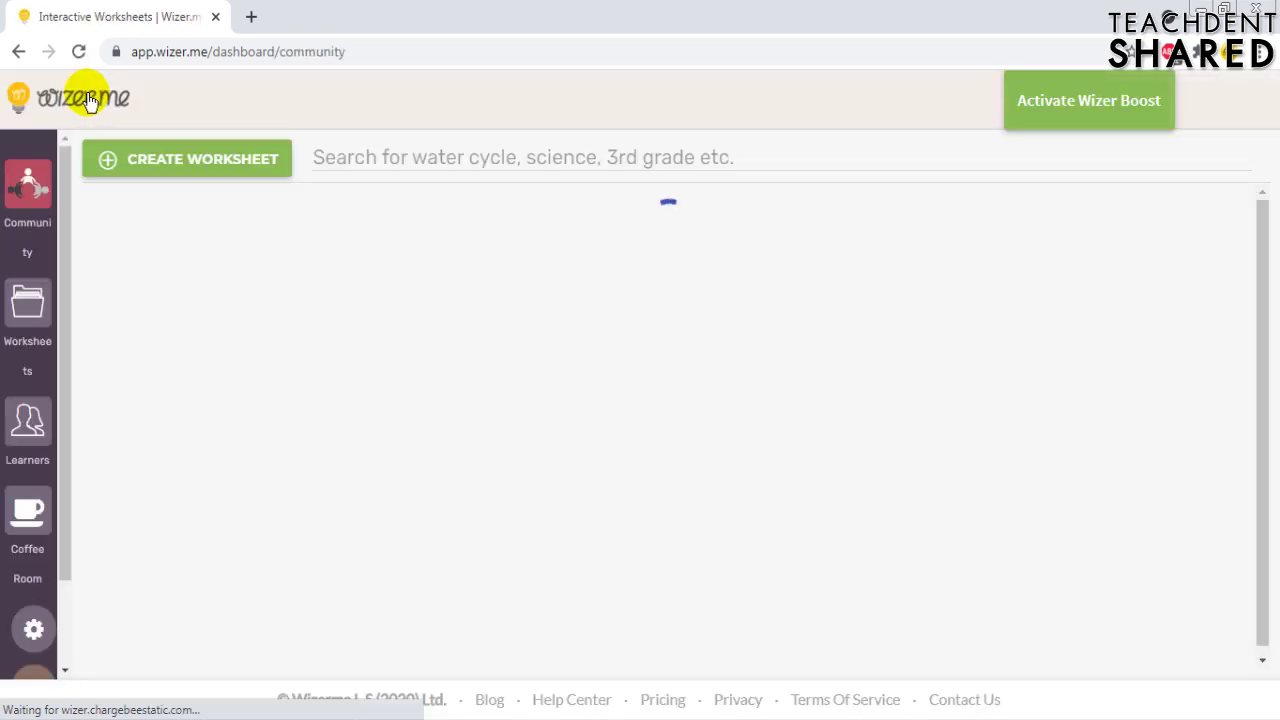
{"action": "left_click", "coordinate": [28, 300]}
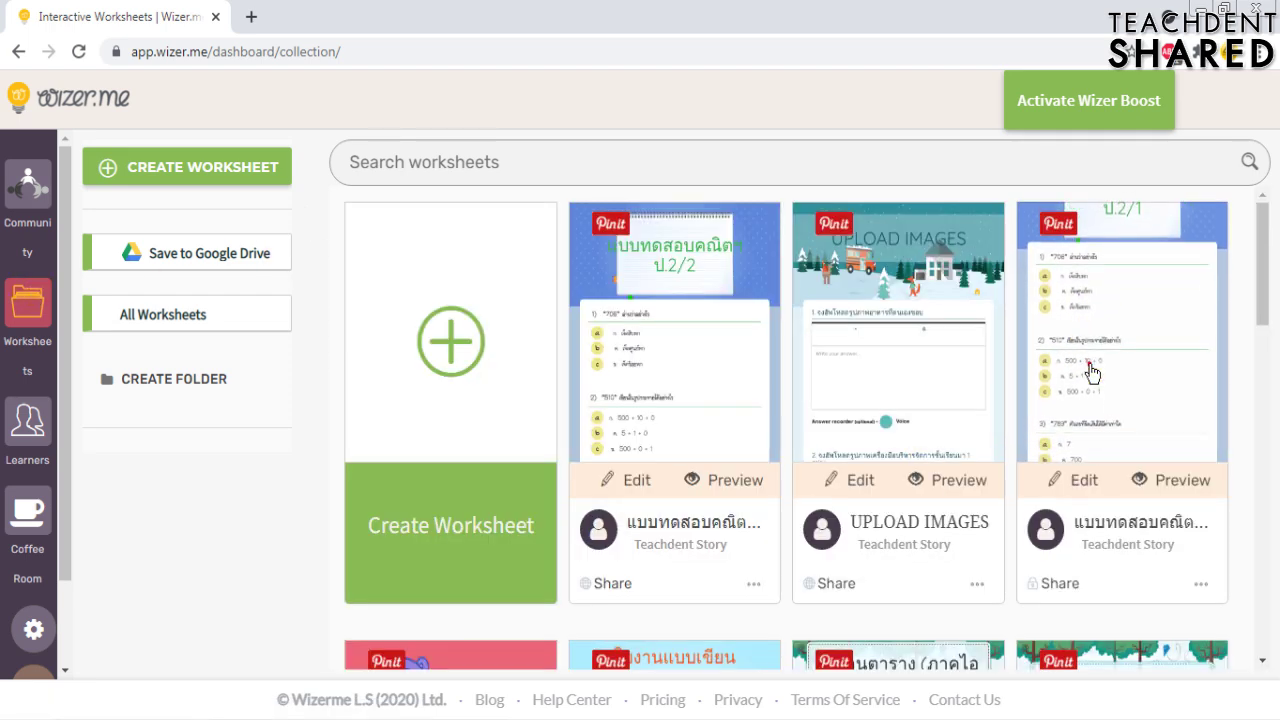
{"action": "left_click", "coordinate": [1090, 370]}
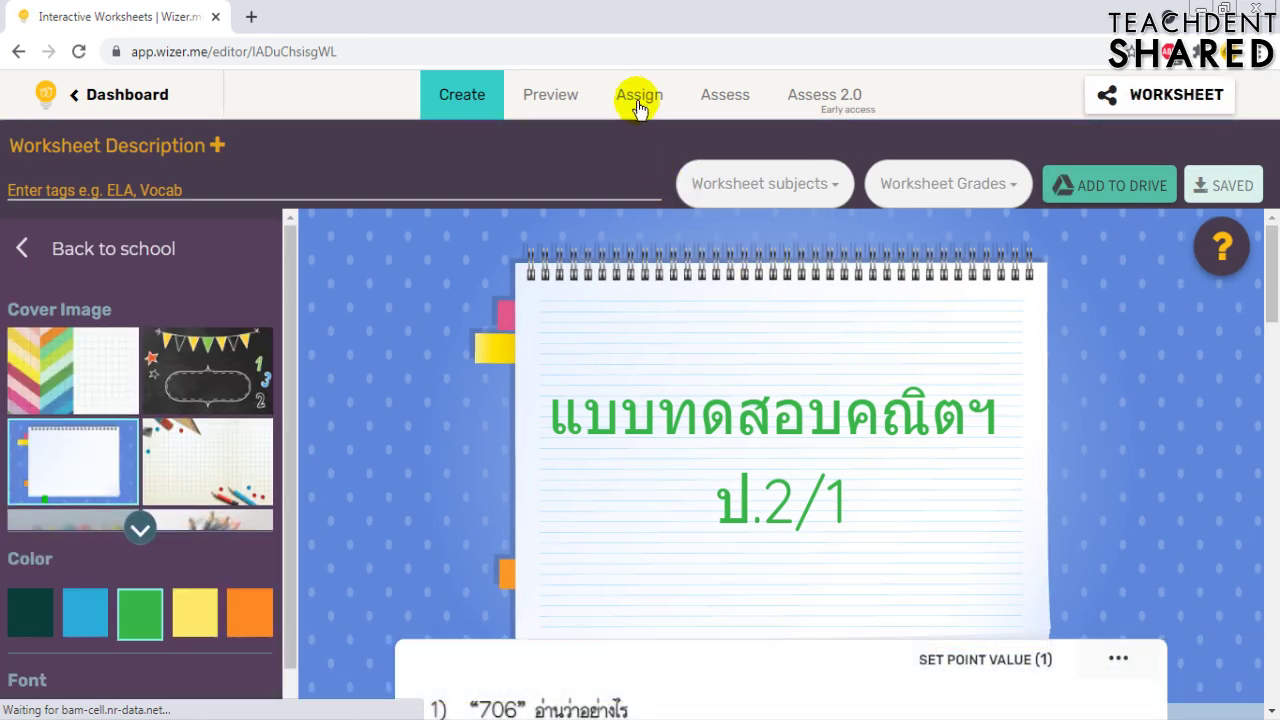
Create a link assignment named "p2/1" for the ป.2/1 worksheet, with automatic feedback on and gallery publishing set to public.
{"action": "left_click", "coordinate": [636, 96]}
{"action": "left_click", "coordinate": [843, 430]}
{"action": "left_click", "coordinate": [843, 532]}
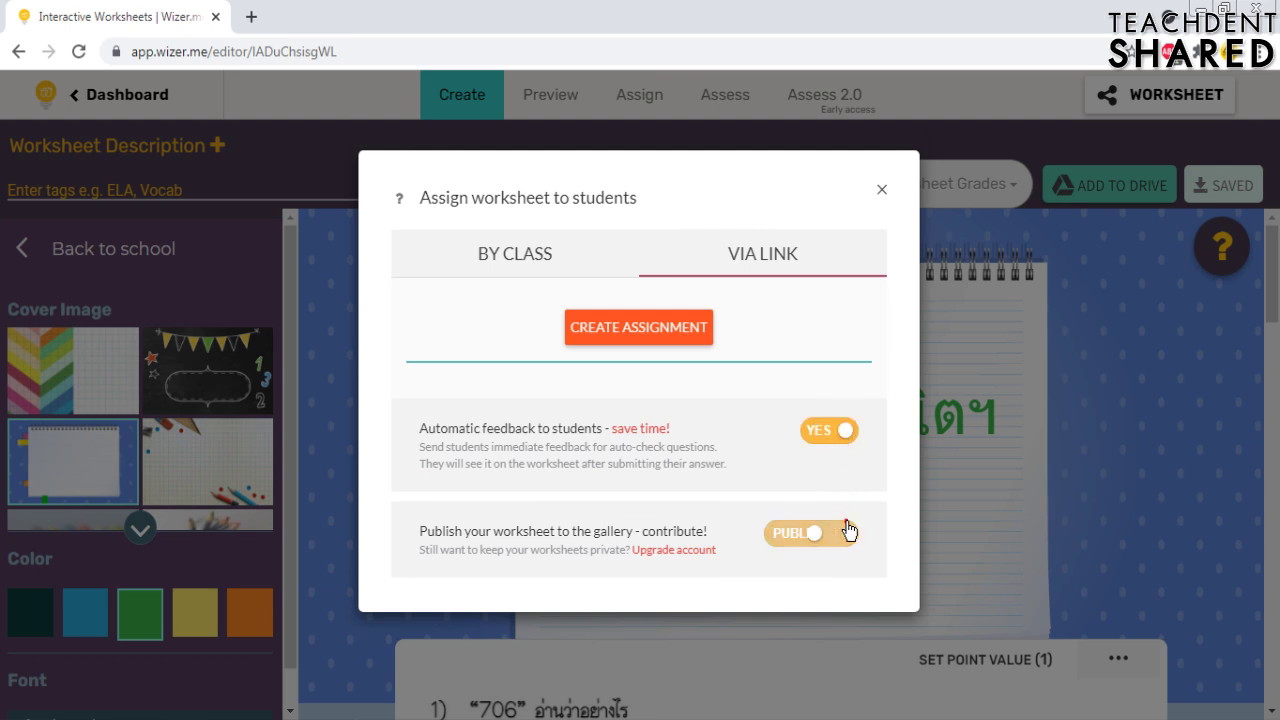
{"action": "left_click", "coordinate": [630, 332]}
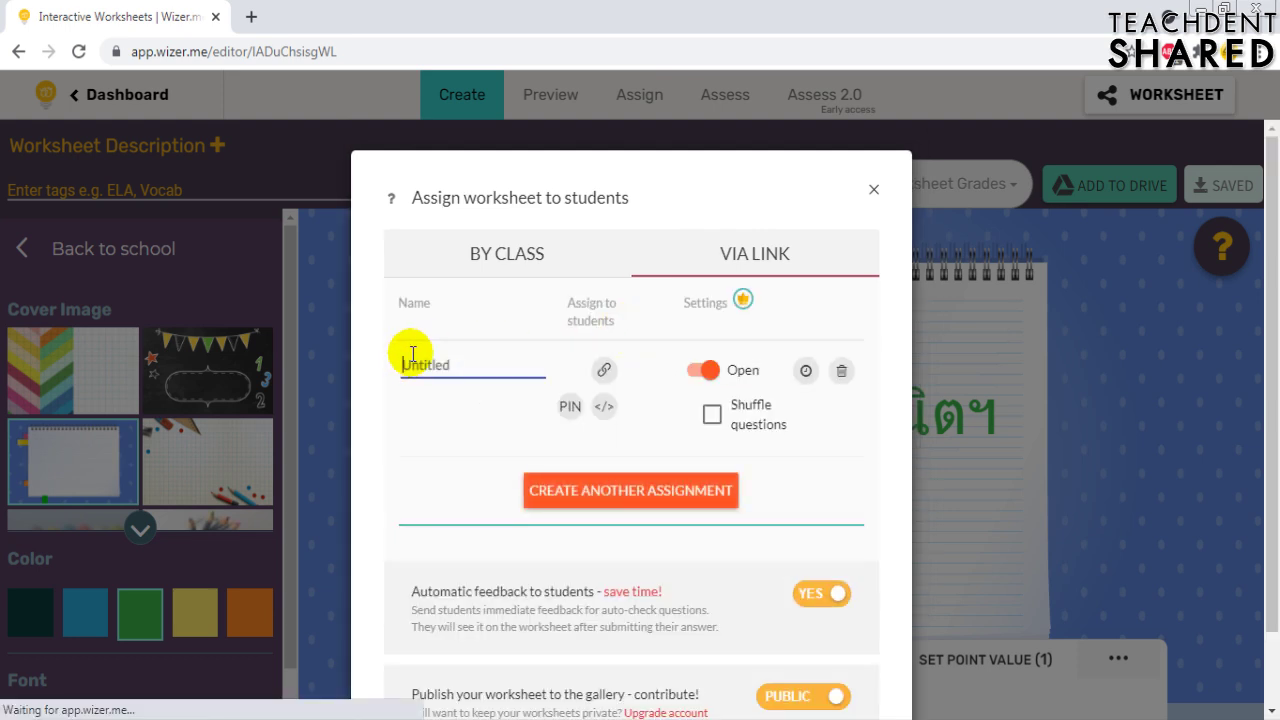
{"action": "left_click", "coordinate": [435, 366]}
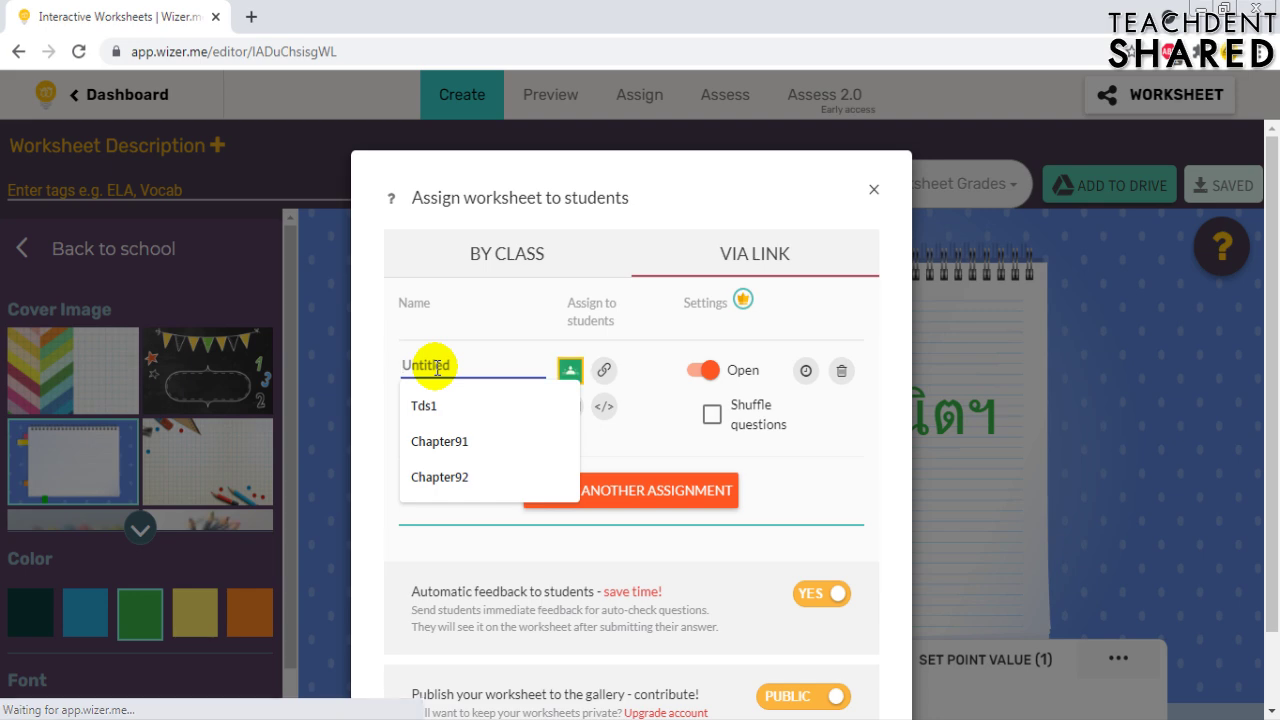
{"action": "type", "text": "p2/1"}
View the student link of the p2/1 assignment, then close the assignment dialogs without copying it.
{"action": "left_click", "coordinate": [603, 372]}
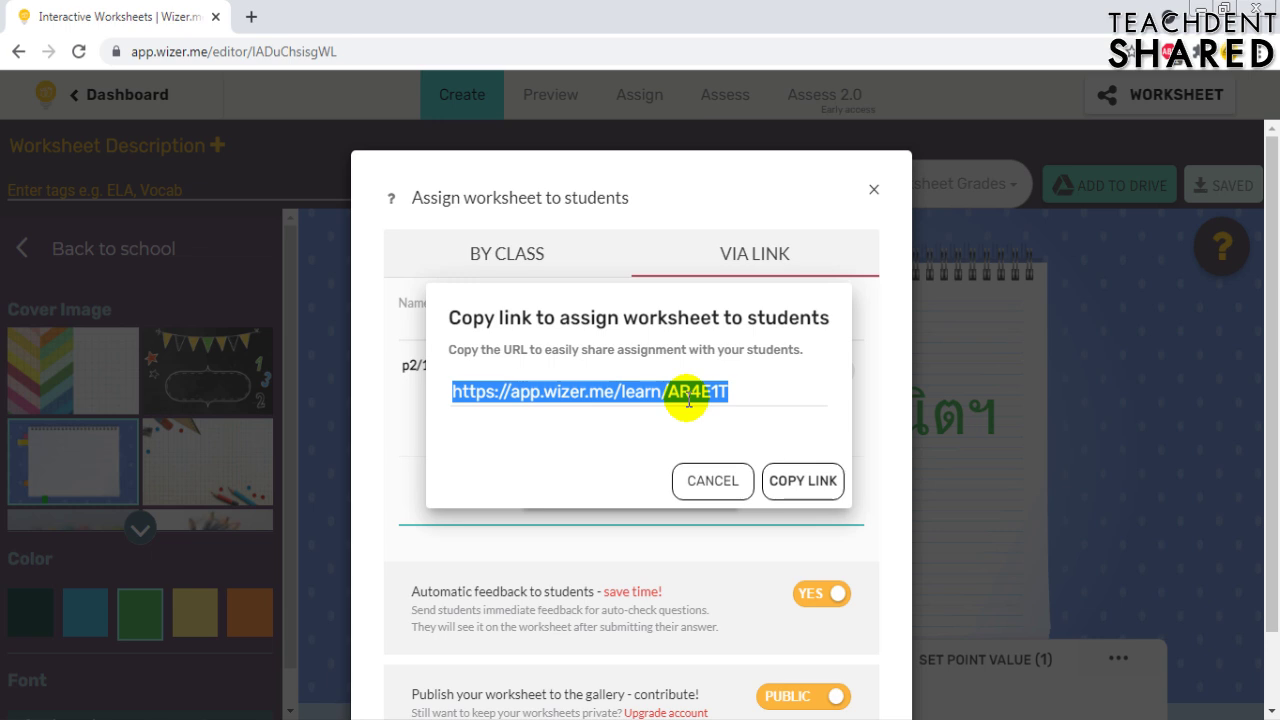
{"action": "left_click", "coordinate": [709, 478]}
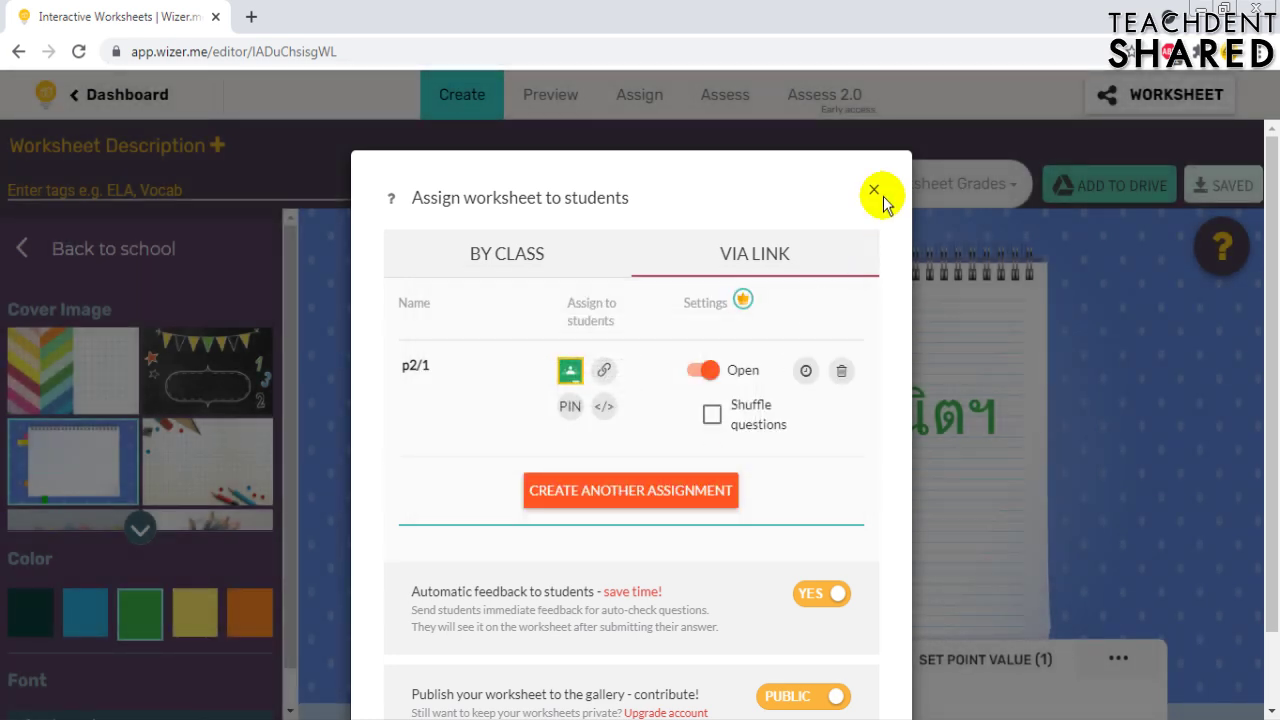
{"action": "left_click", "coordinate": [876, 193]}
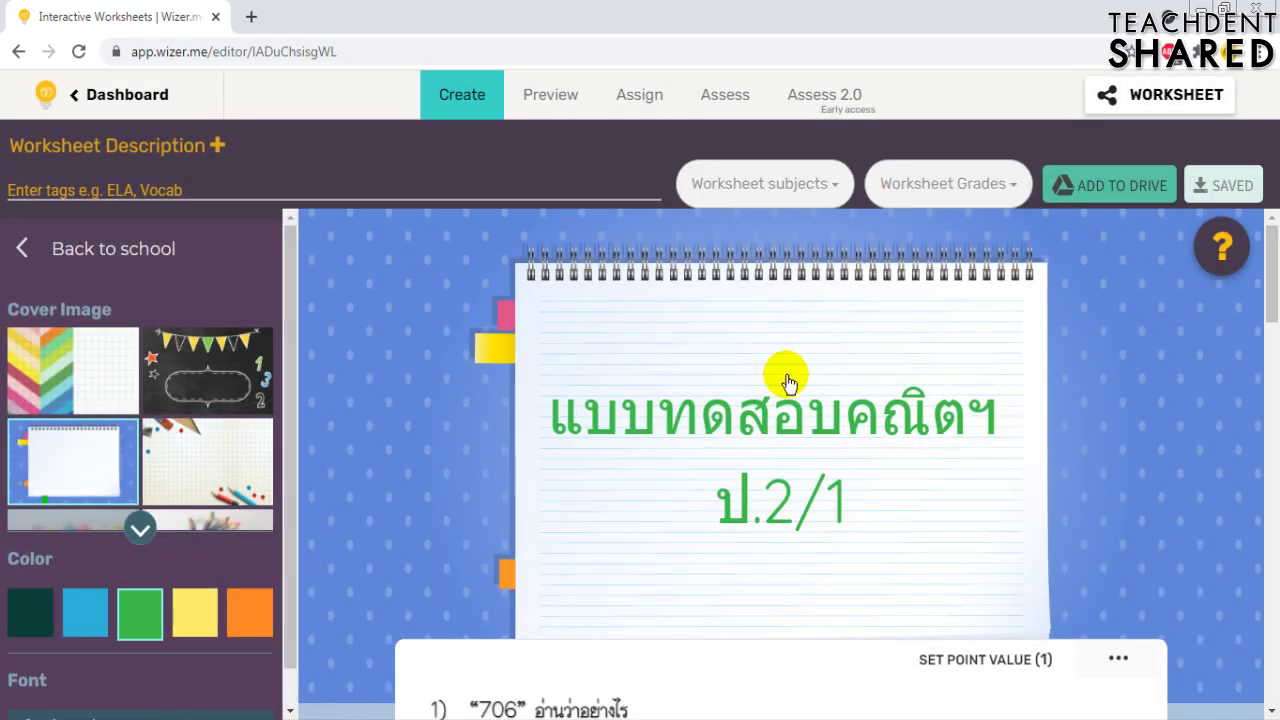